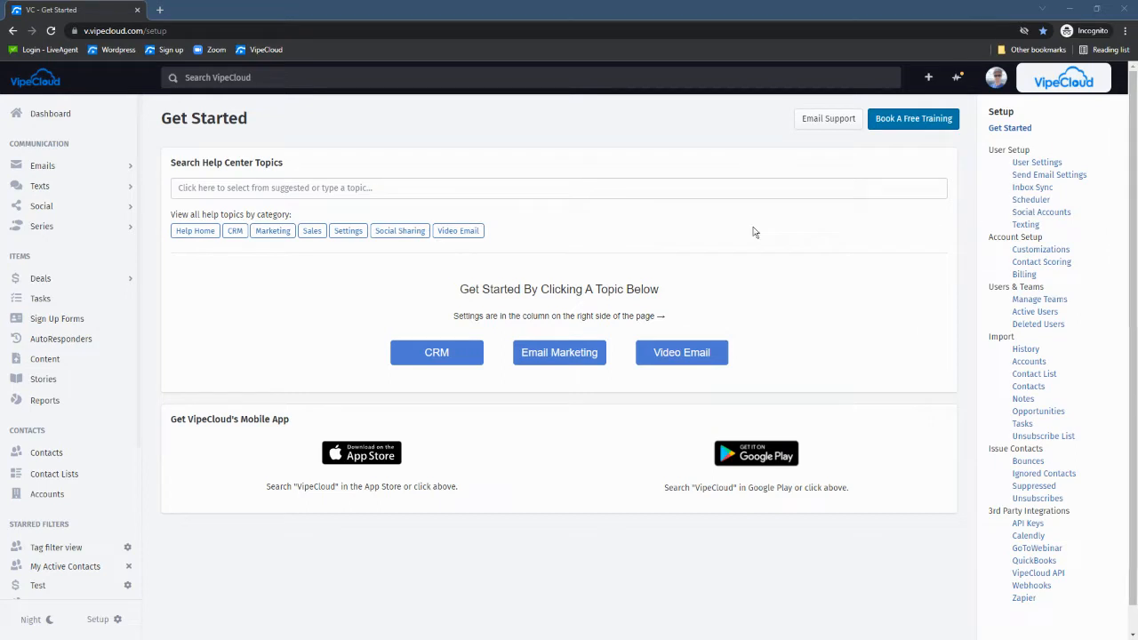
Step: Start a new AutoResponder and choose the series template "Content request weekly" for it
click(37, 322)
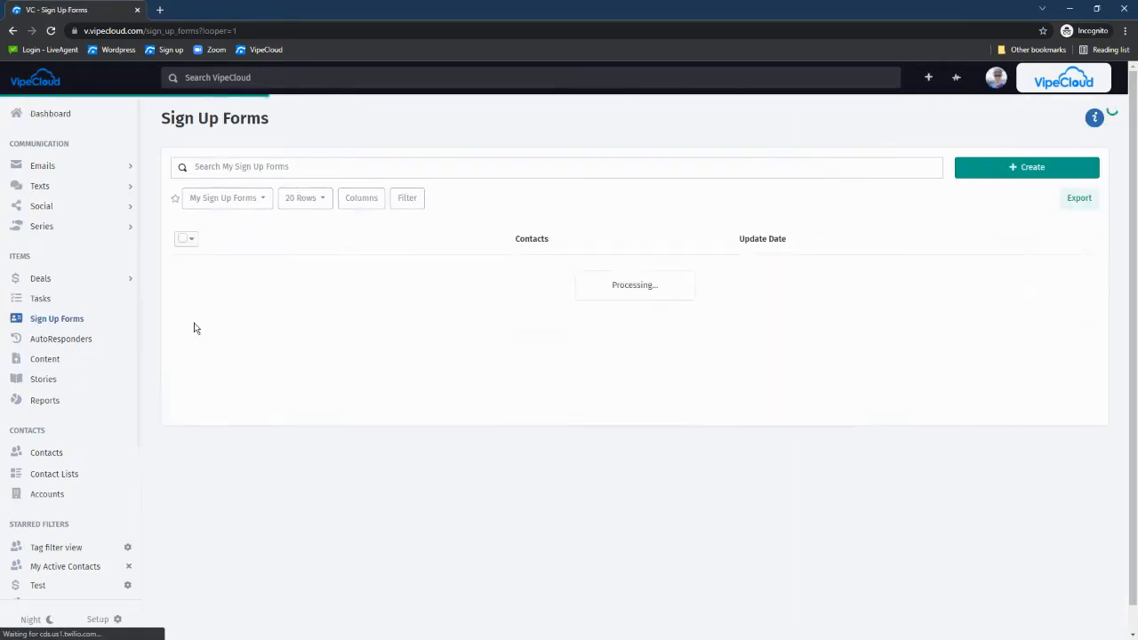
click(62, 341)
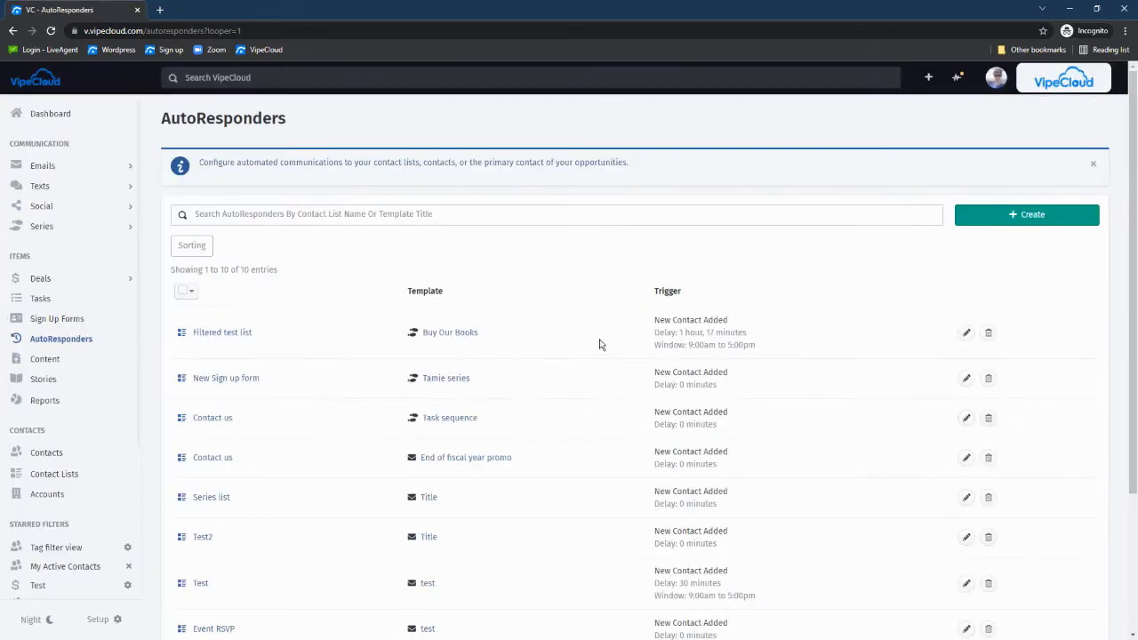
click(1017, 217)
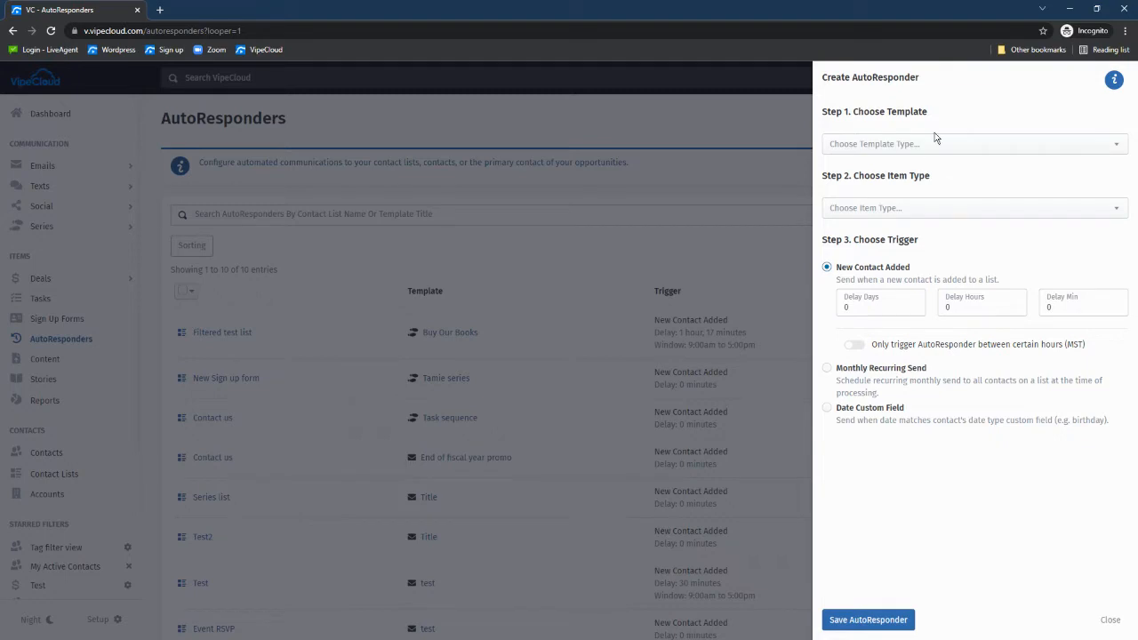
click(880, 208)
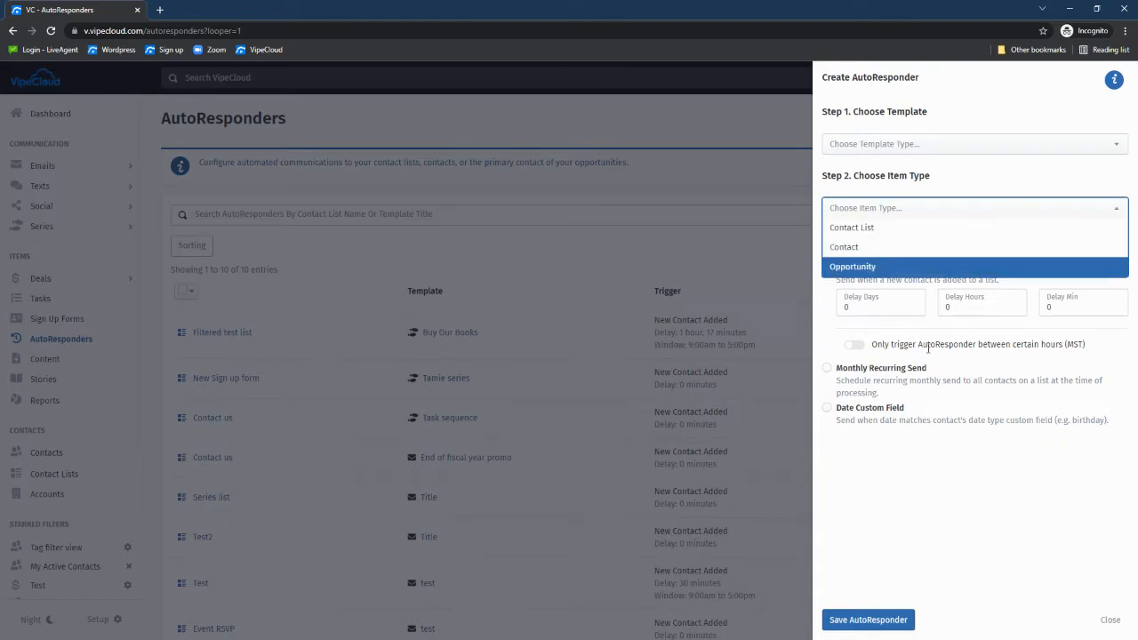
click(957, 497)
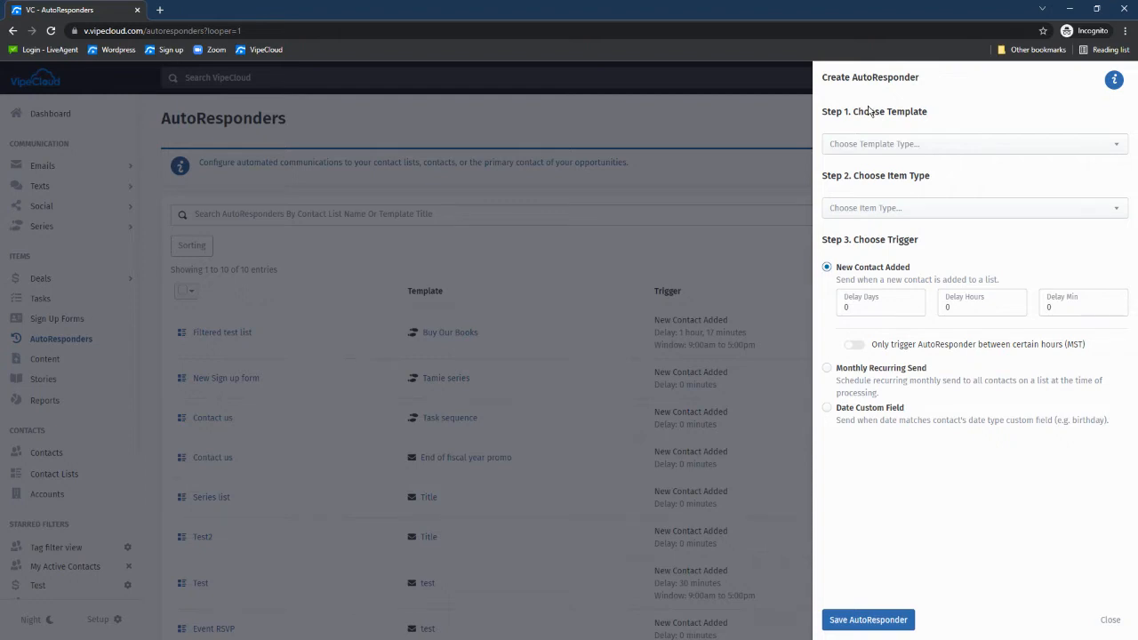
click(867, 150)
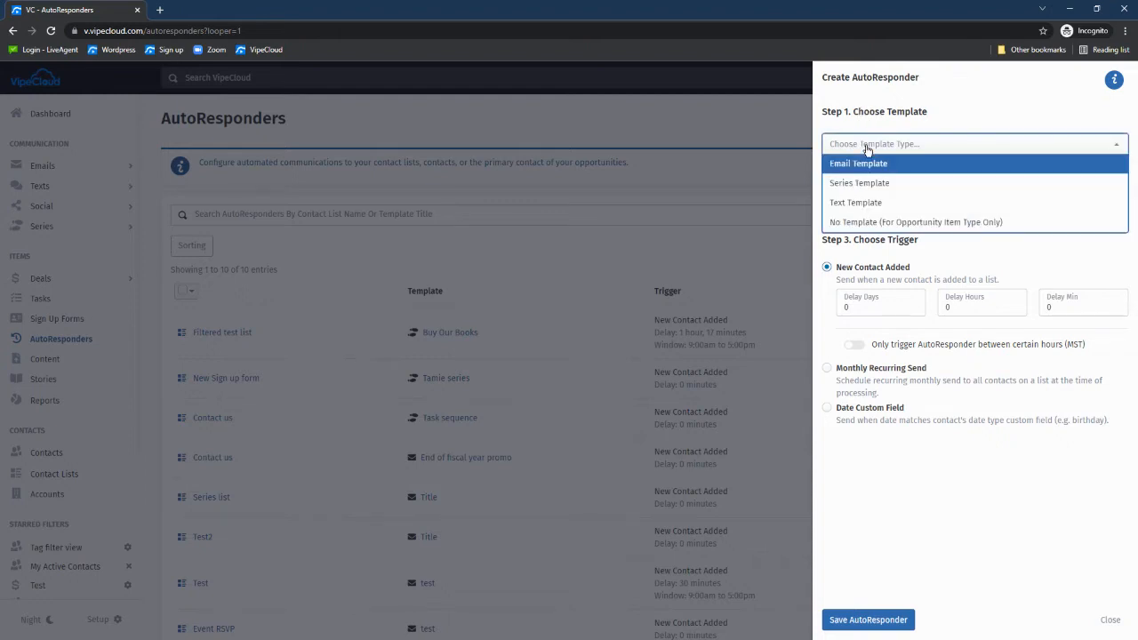
click(840, 184)
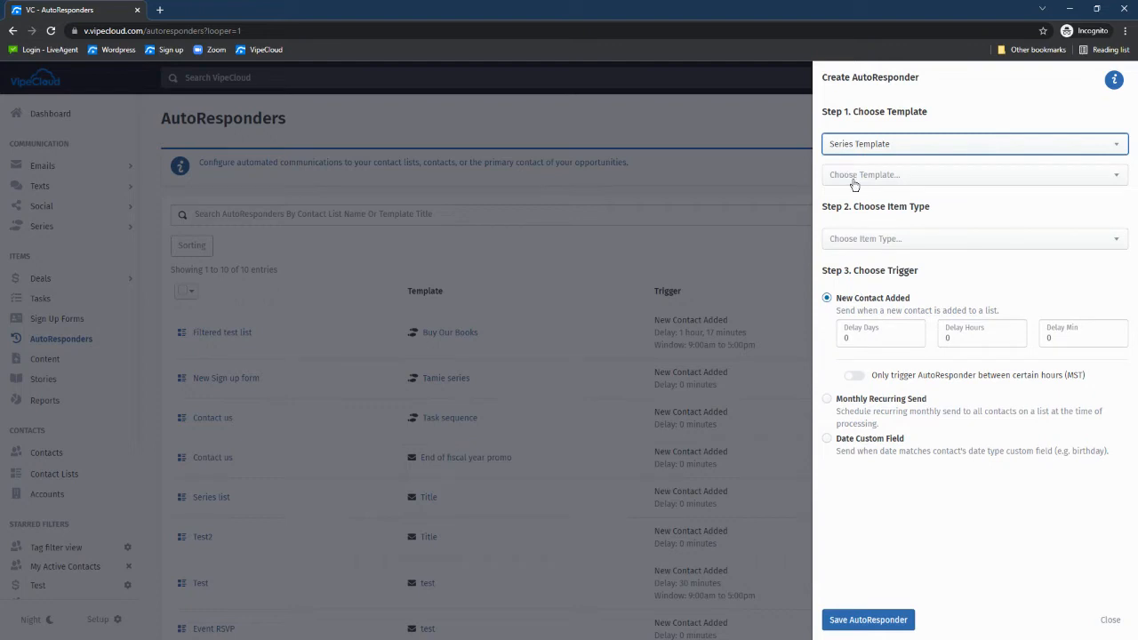
click(853, 181)
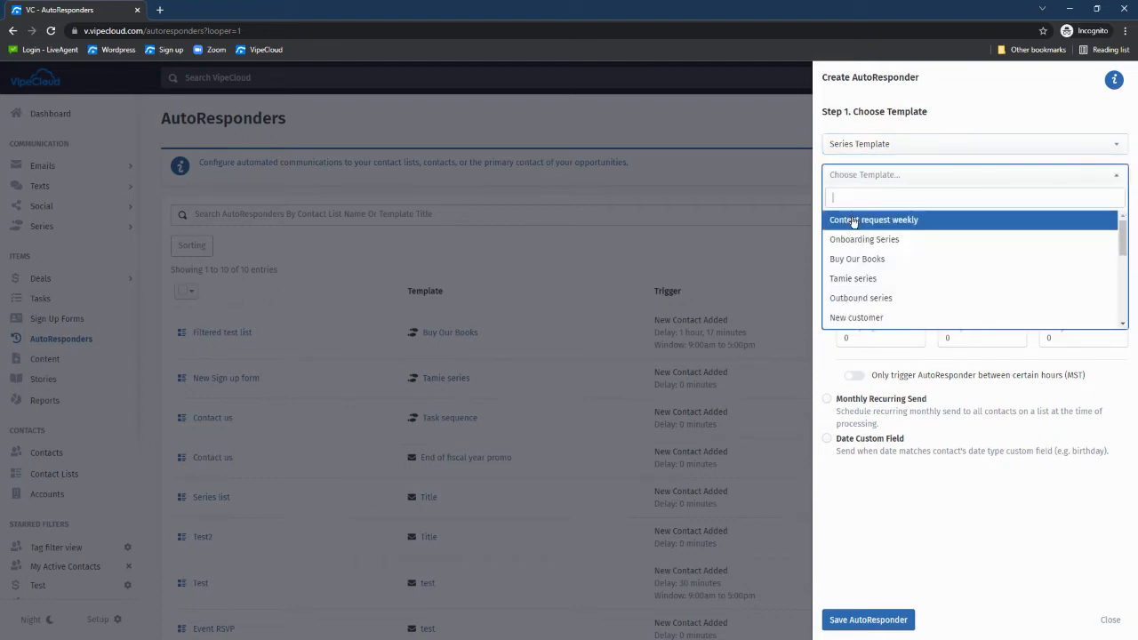
click(851, 220)
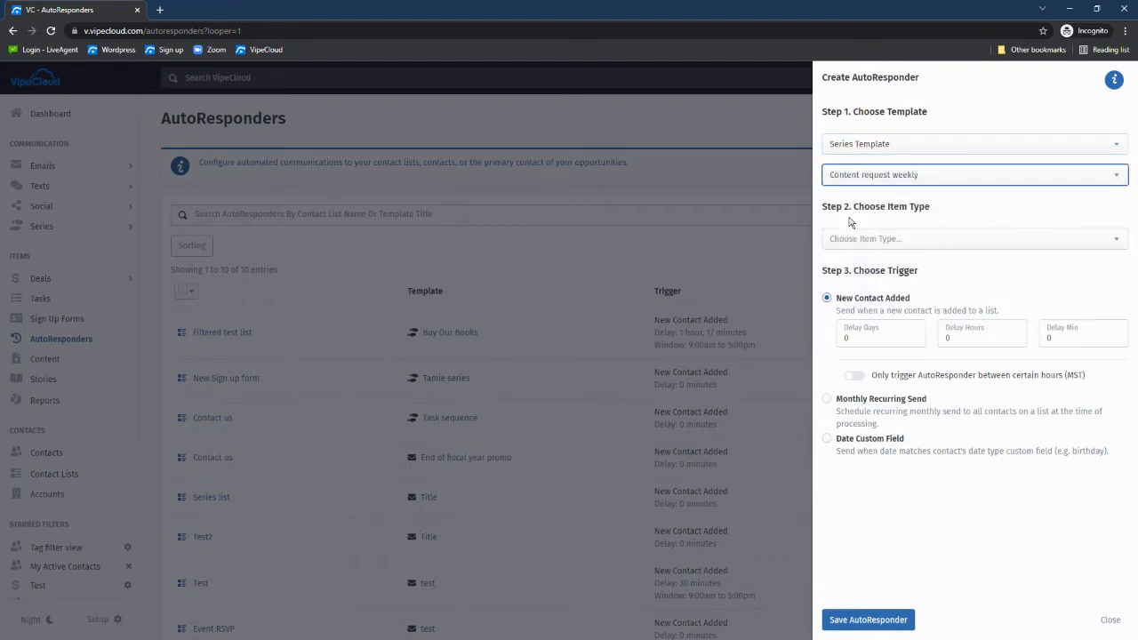
Step: Set the item type to Contact List with the "Acme contacts" list and save the AutoResponder
click(900, 240)
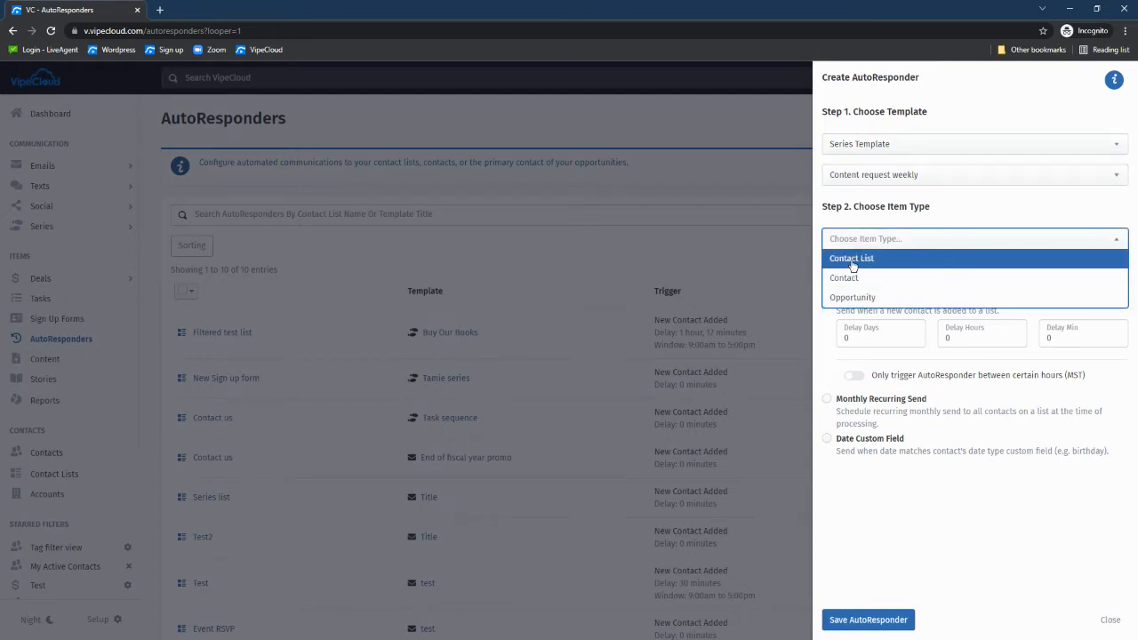
click(852, 259)
click(850, 270)
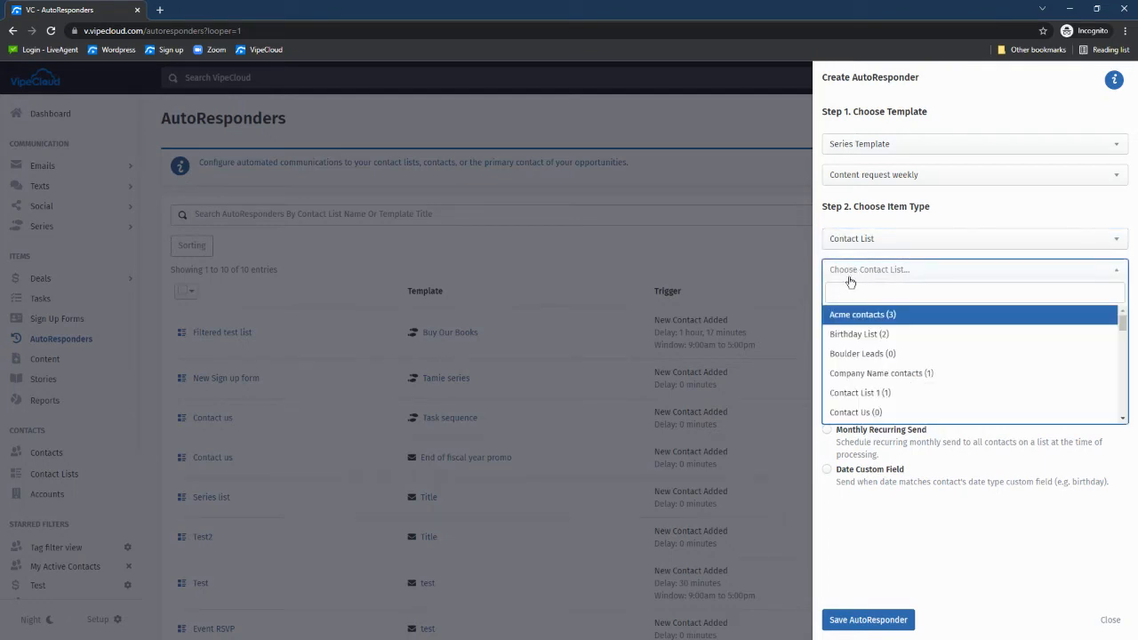
click(859, 321)
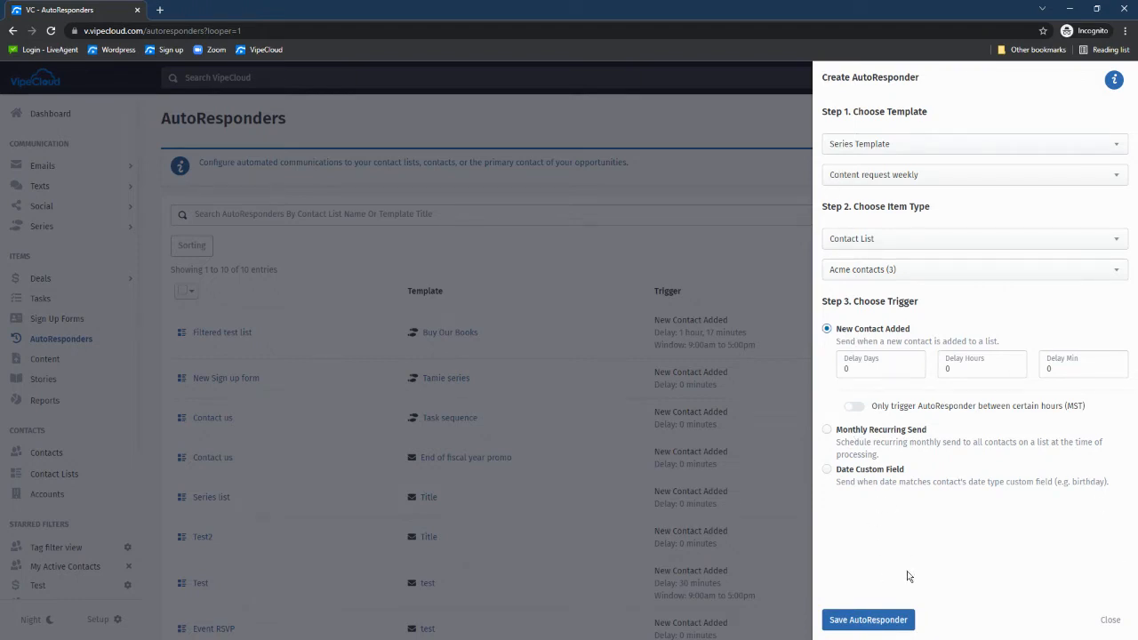
click(868, 618)
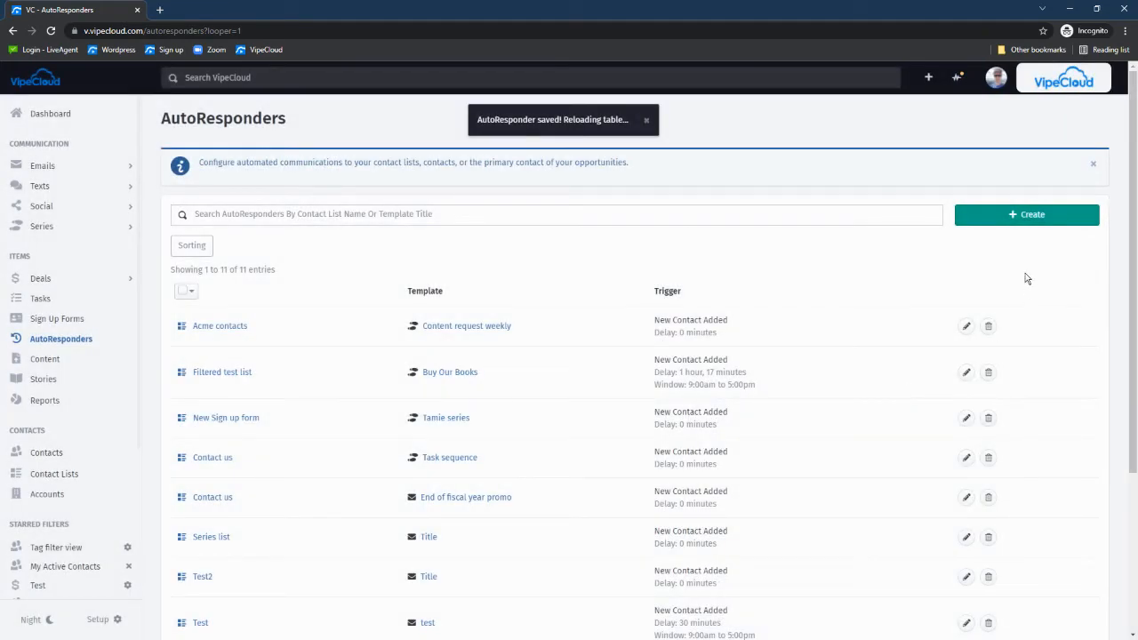
Step: Start another AutoResponder with the email template "New template" and set its item type to Opportunity
click(1015, 224)
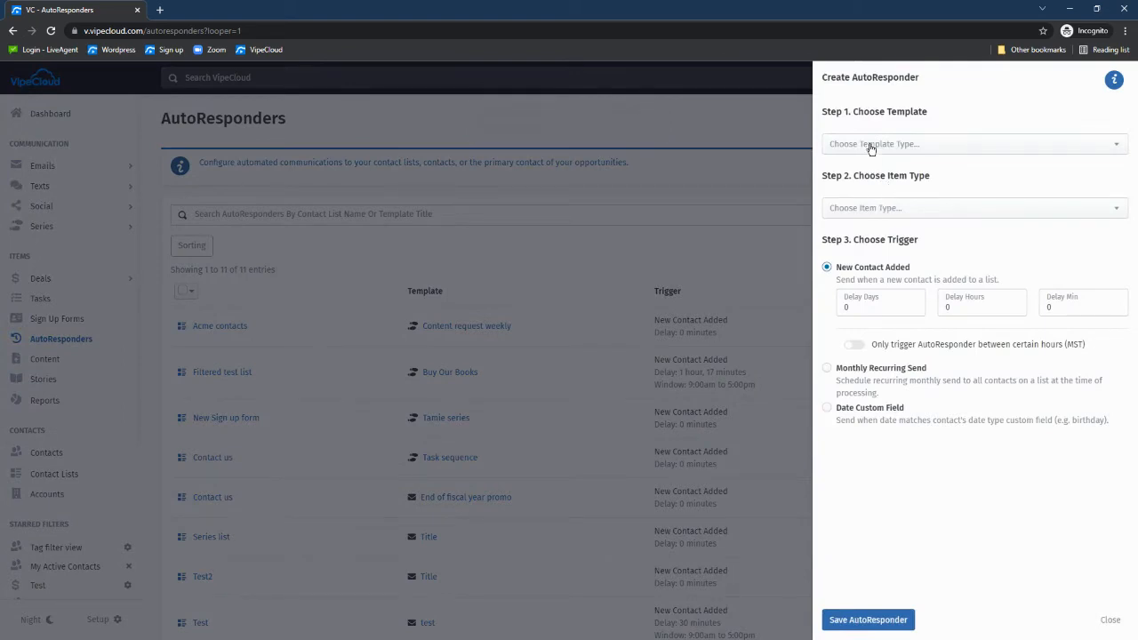
click(849, 216)
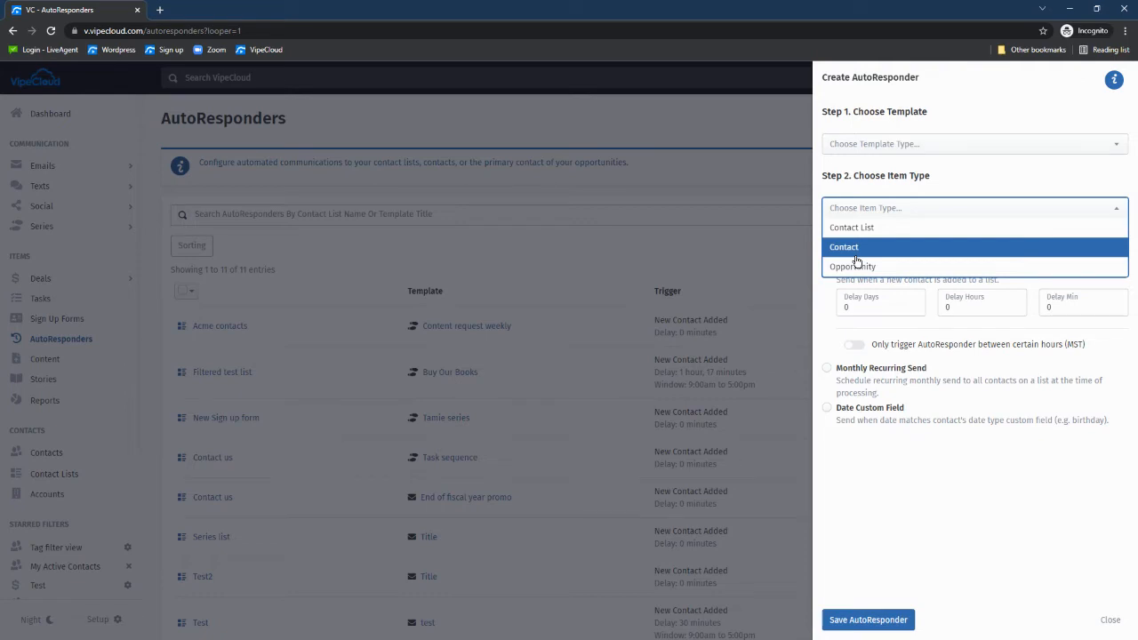
click(863, 146)
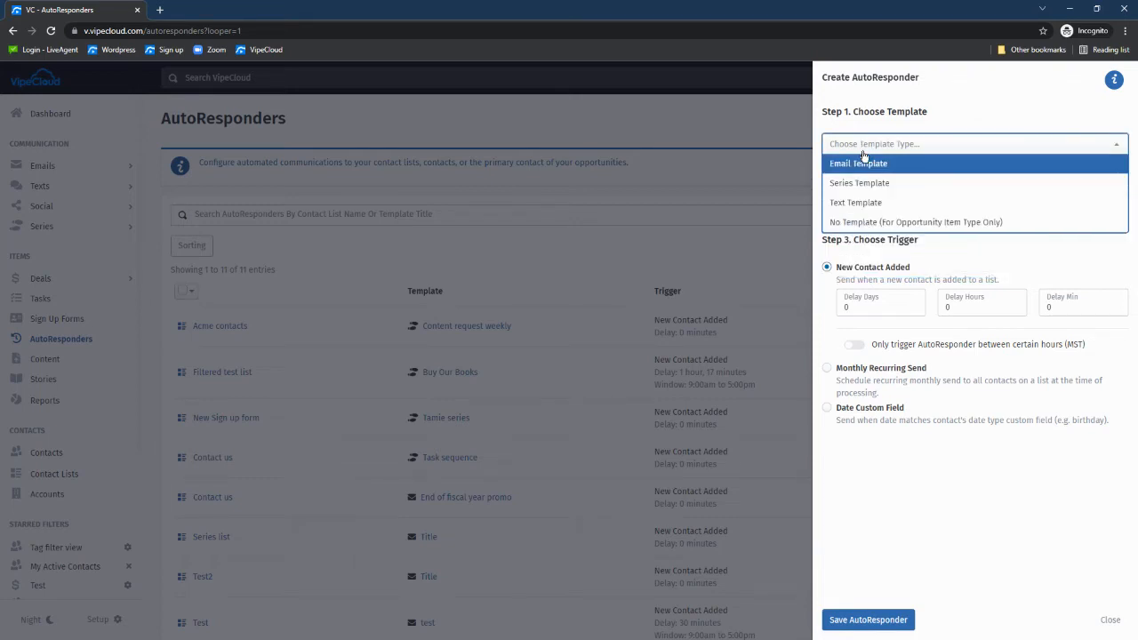
click(855, 165)
click(878, 177)
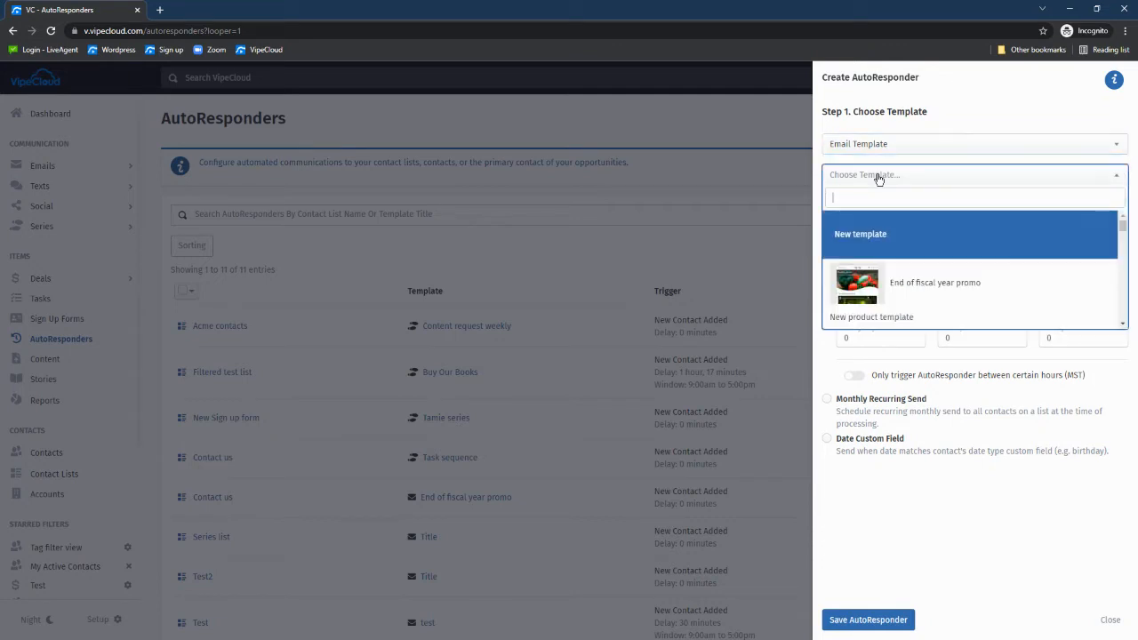
click(935, 245)
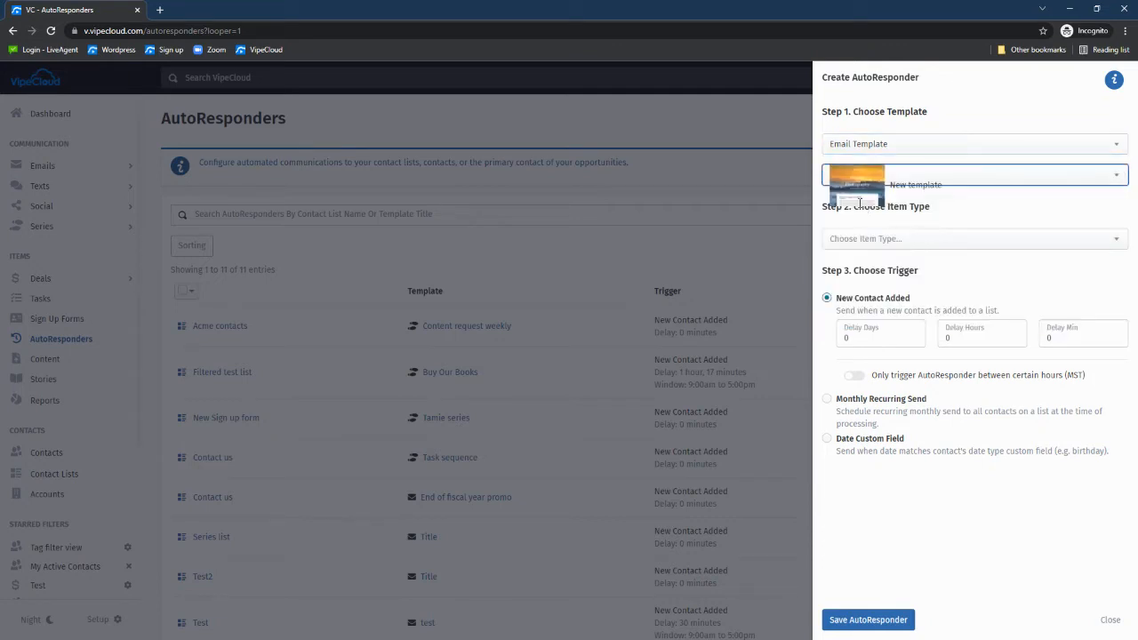
click(866, 241)
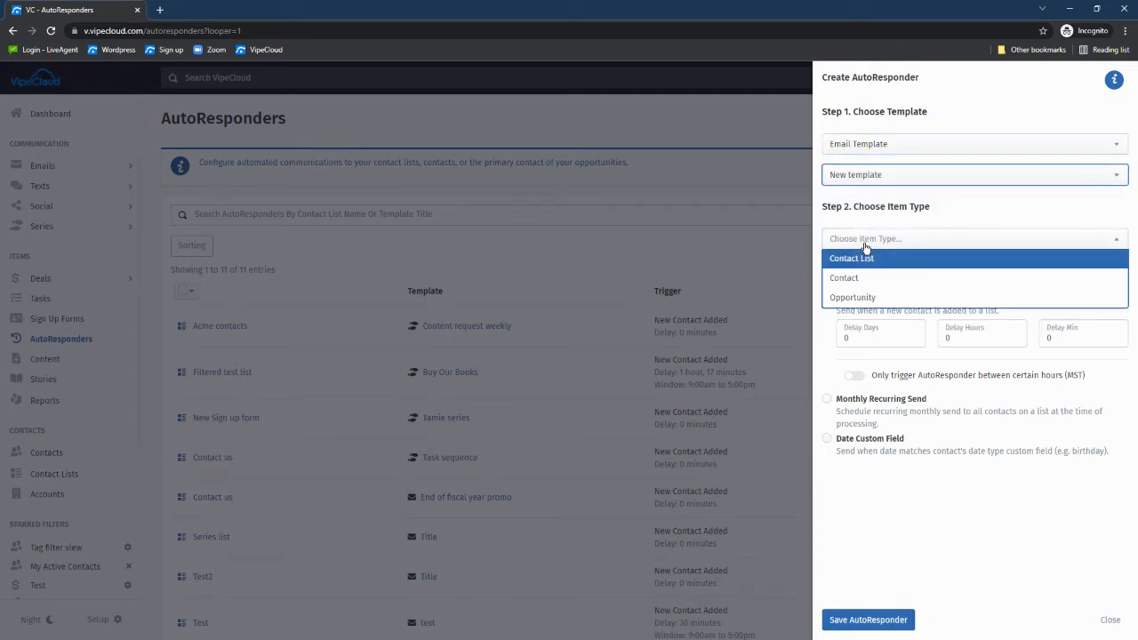
click(850, 300)
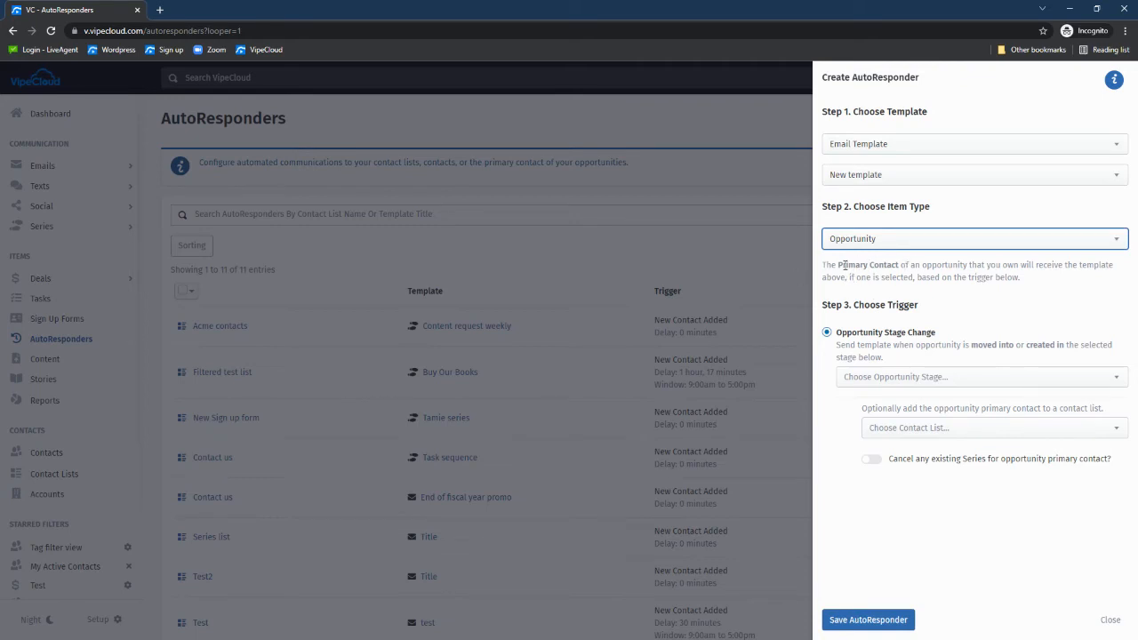
click(890, 277)
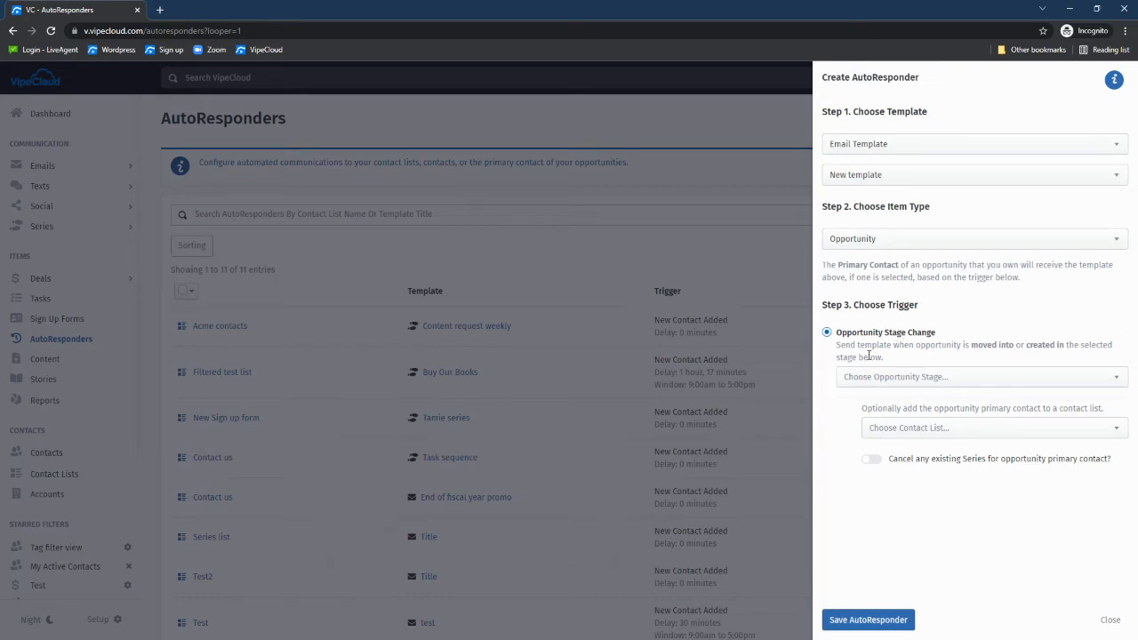
Step: Set the opportunity stage trigger to "Closed - Won (100%) on Prospecting" and view the optional contact list choices
click(866, 384)
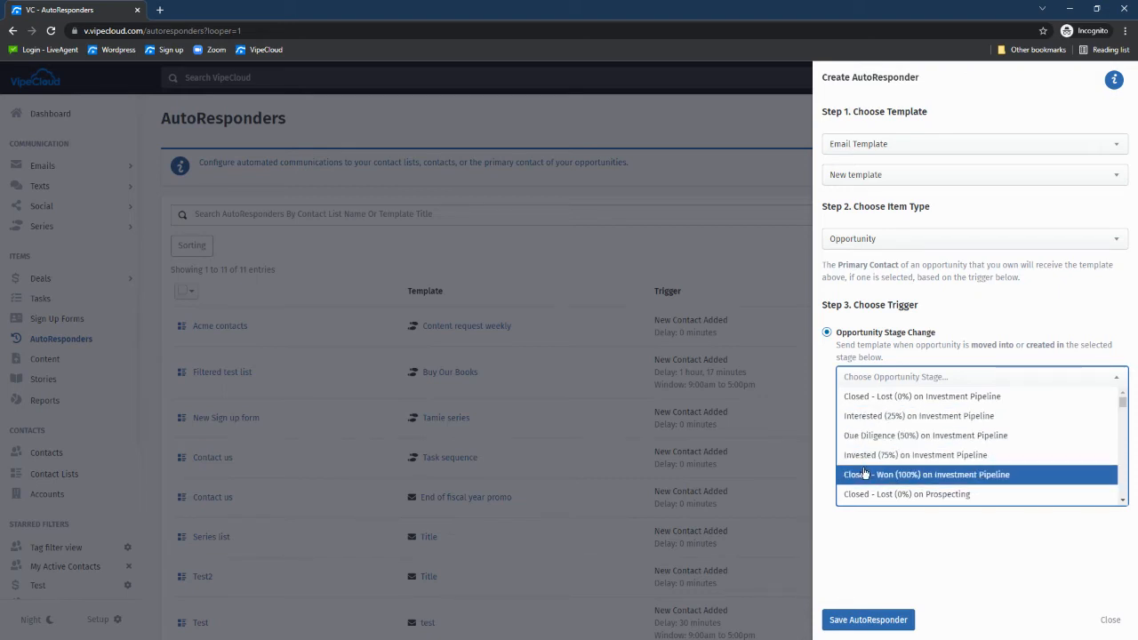
scroll(875, 440, down, 1)
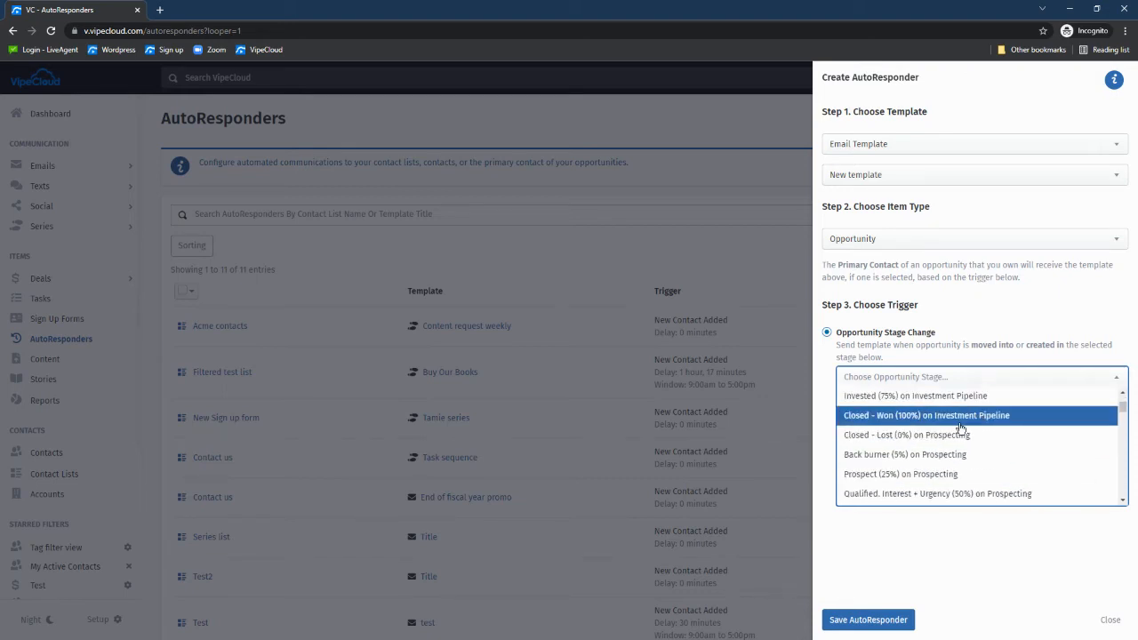
scroll(1051, 436, down, 1)
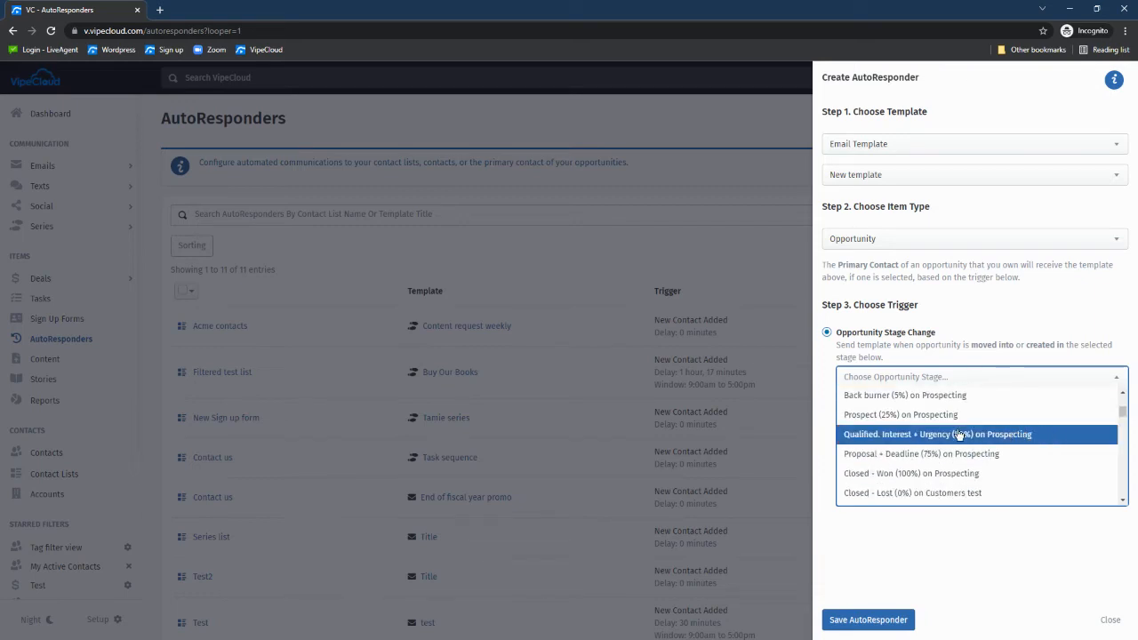
click(937, 474)
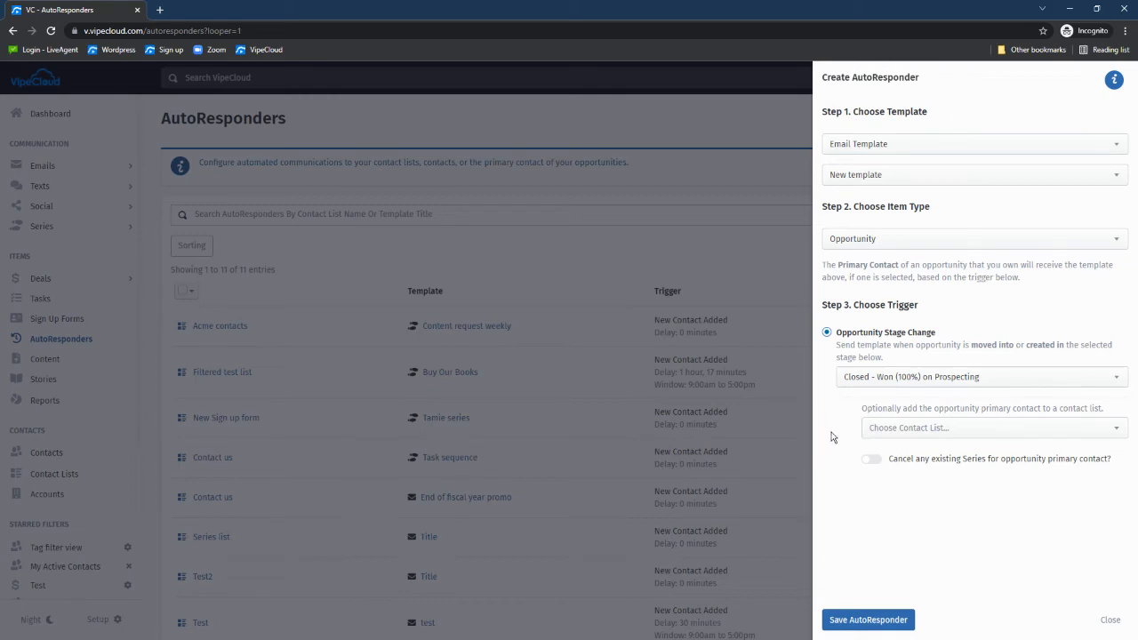
click(1052, 428)
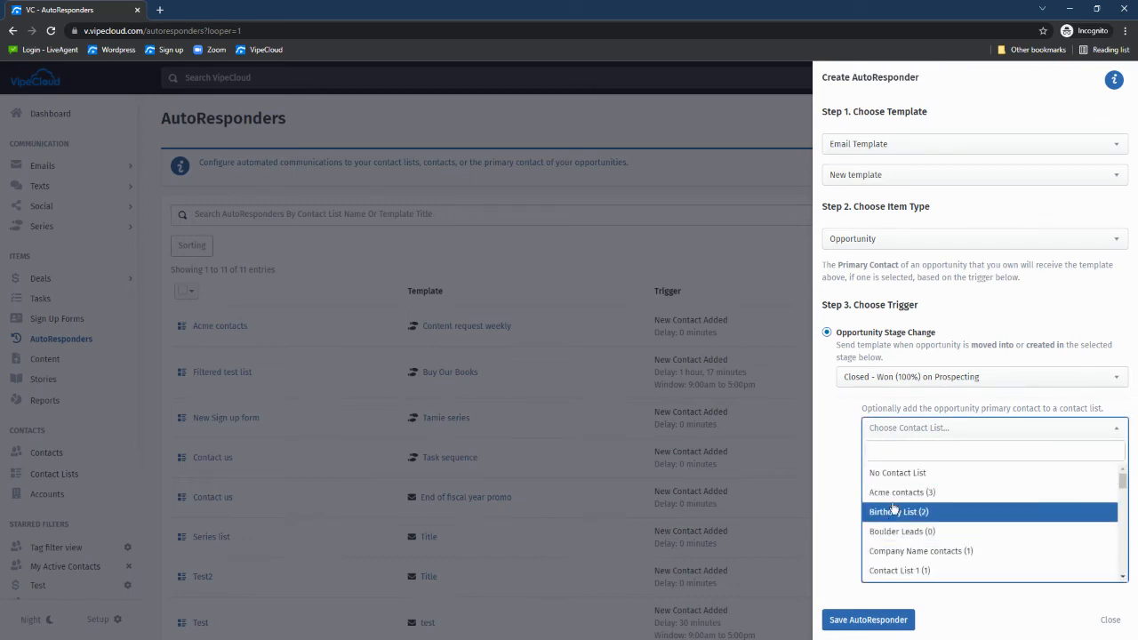
click(833, 473)
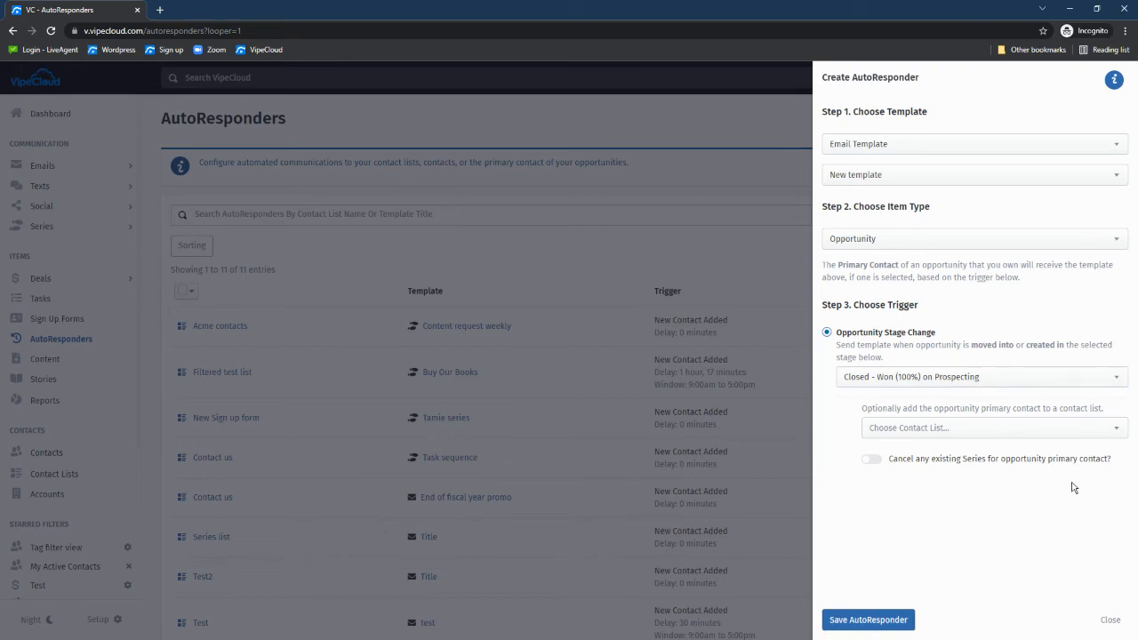
Step: Switch the template type to "No Template (For Opportunity Item Type Only)" and close the AutoResponder form without saving
click(856, 148)
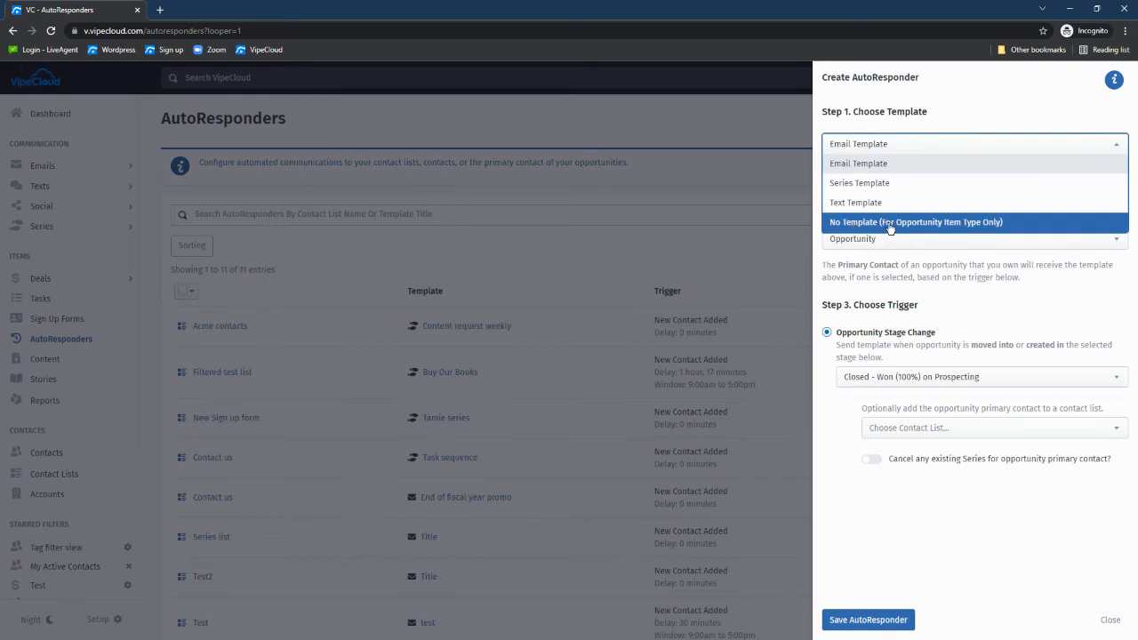
click(938, 229)
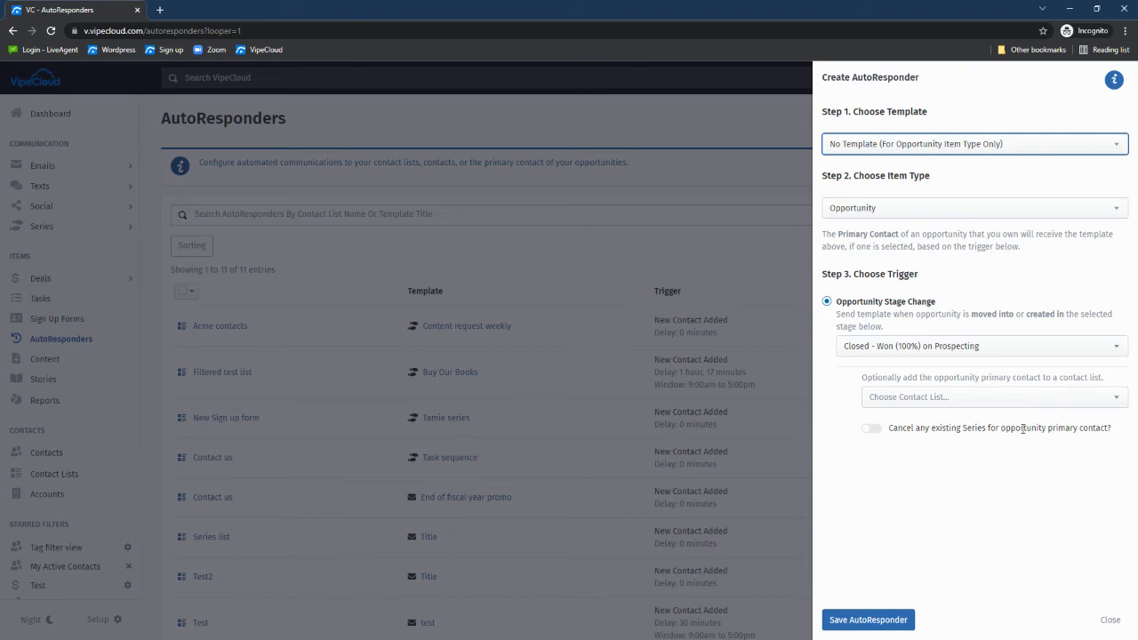
click(1110, 620)
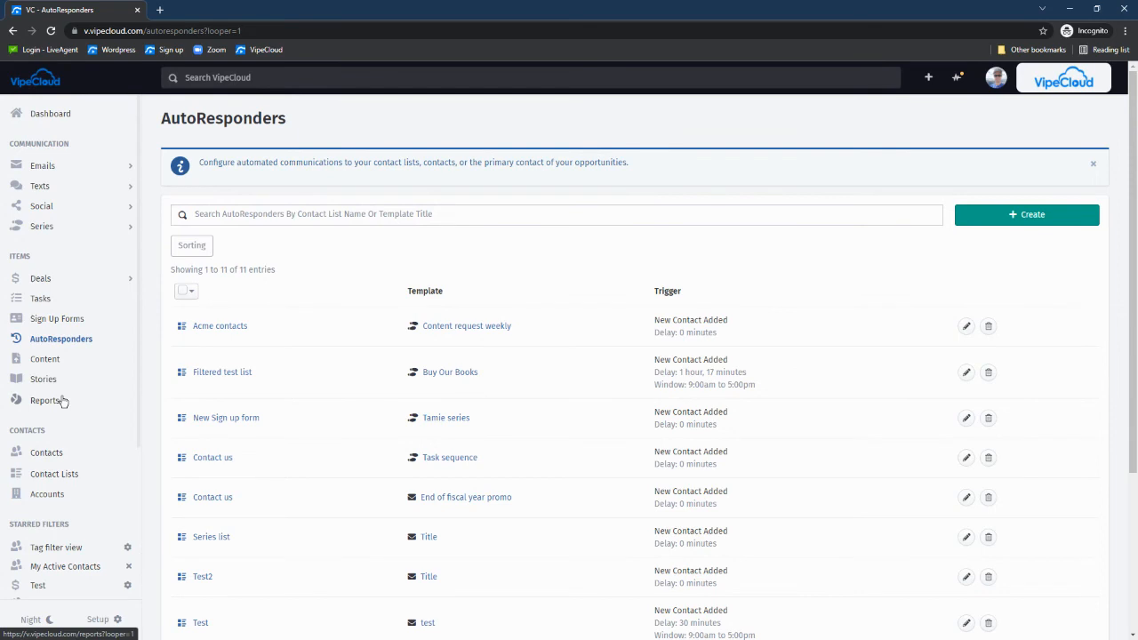
Step: Open the "text opt in" sign up form and start a new AutoResponder for it
click(85, 319)
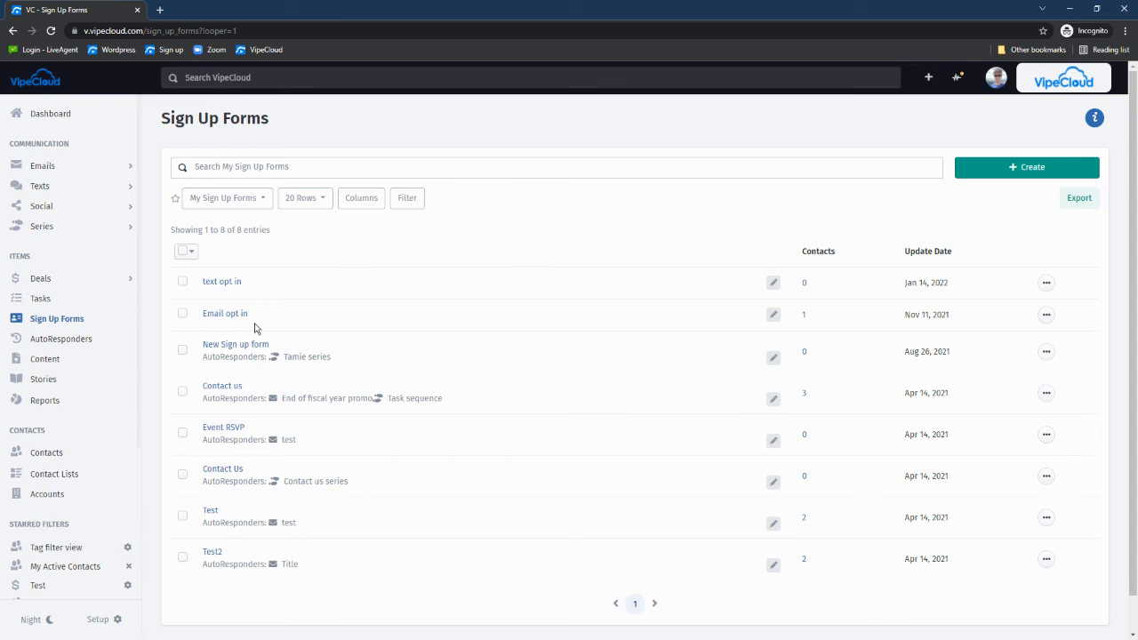
click(235, 281)
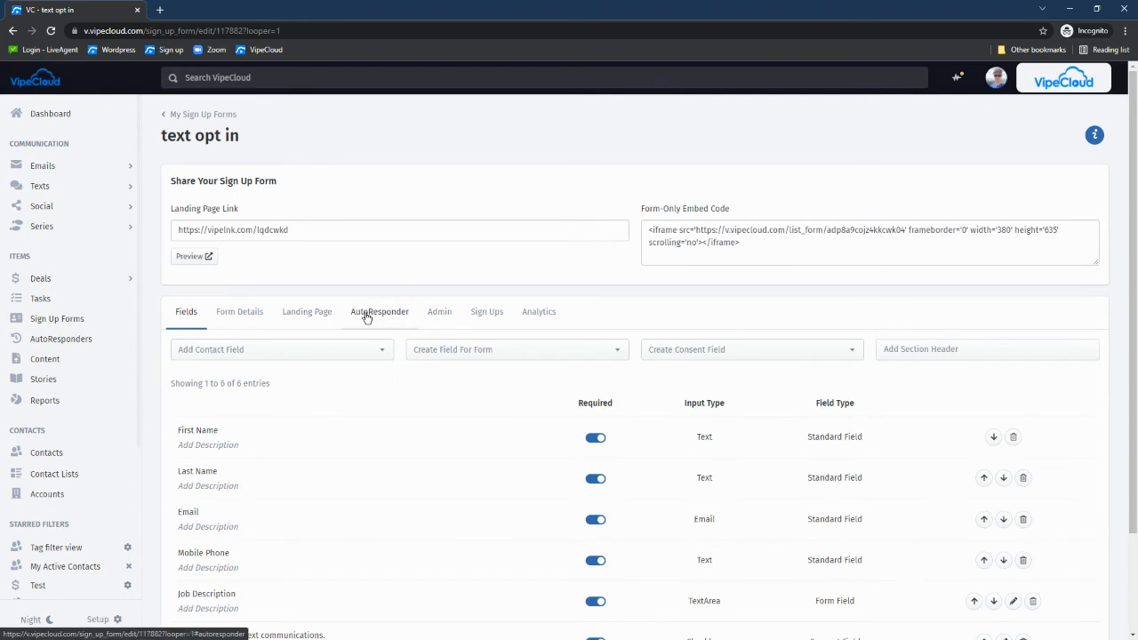
click(368, 314)
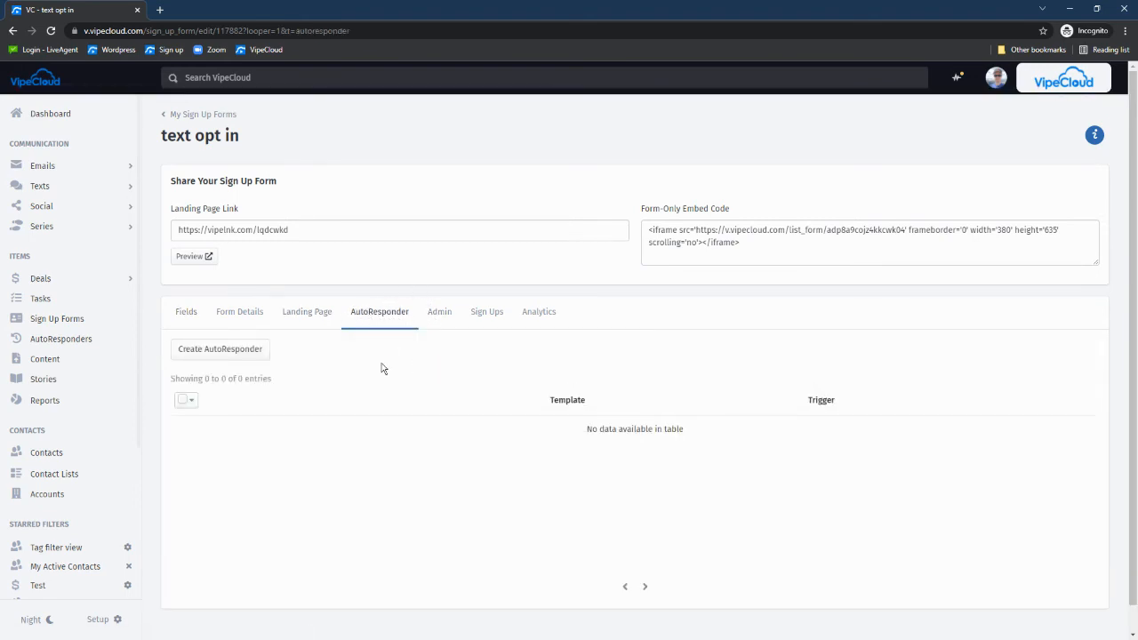
click(267, 354)
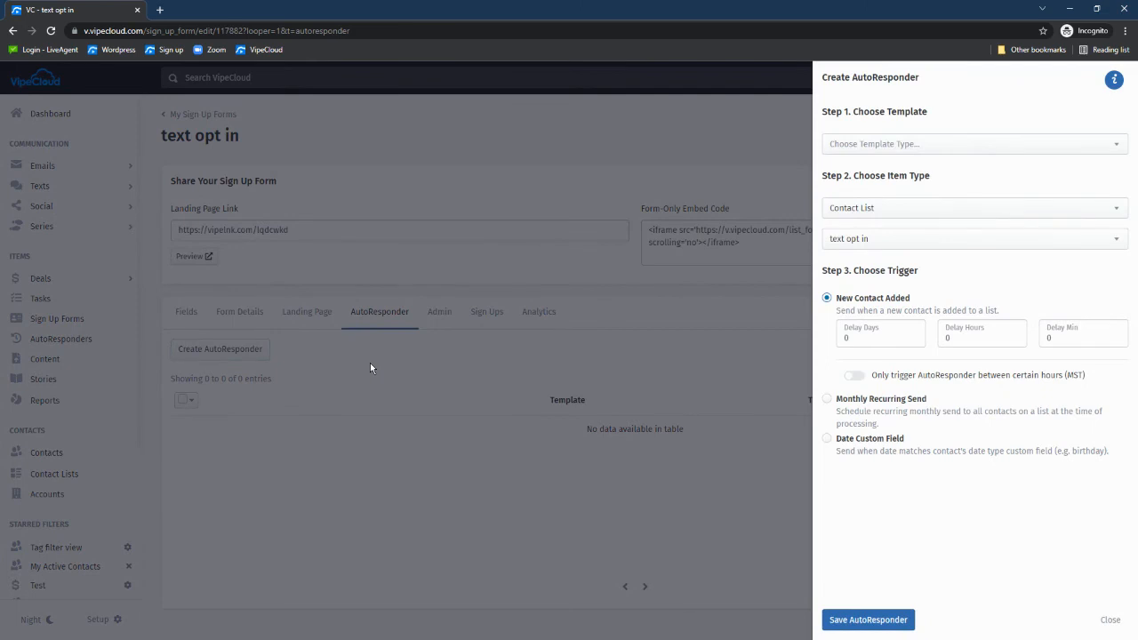